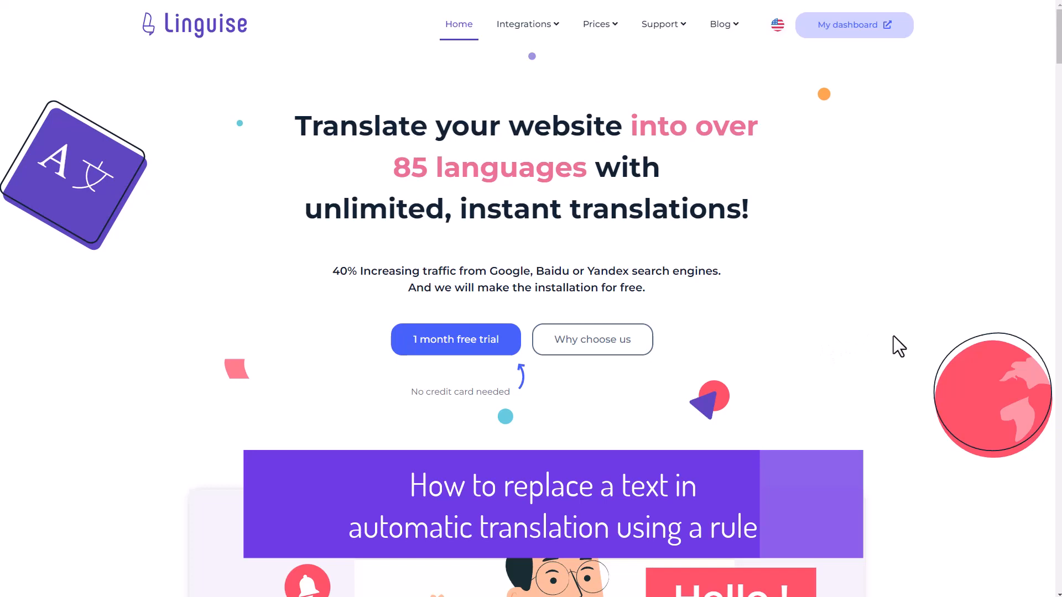
Look through the Linguise home page, from the demo video to the supported CMS list and the SEO-optimized translations section
scroll(900, 348, down, 5)
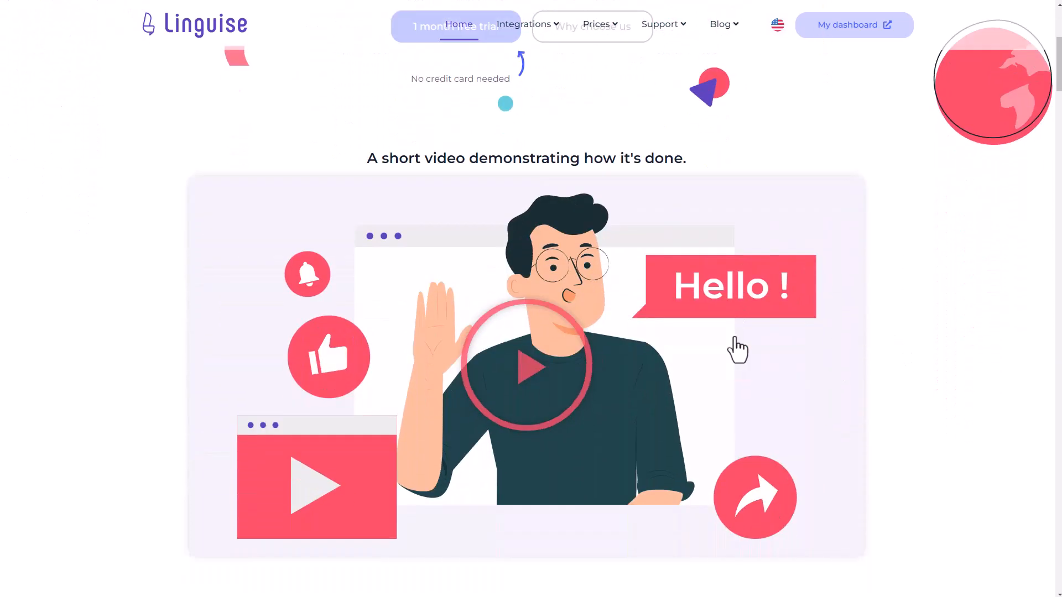
scroll(737, 350, down, 10)
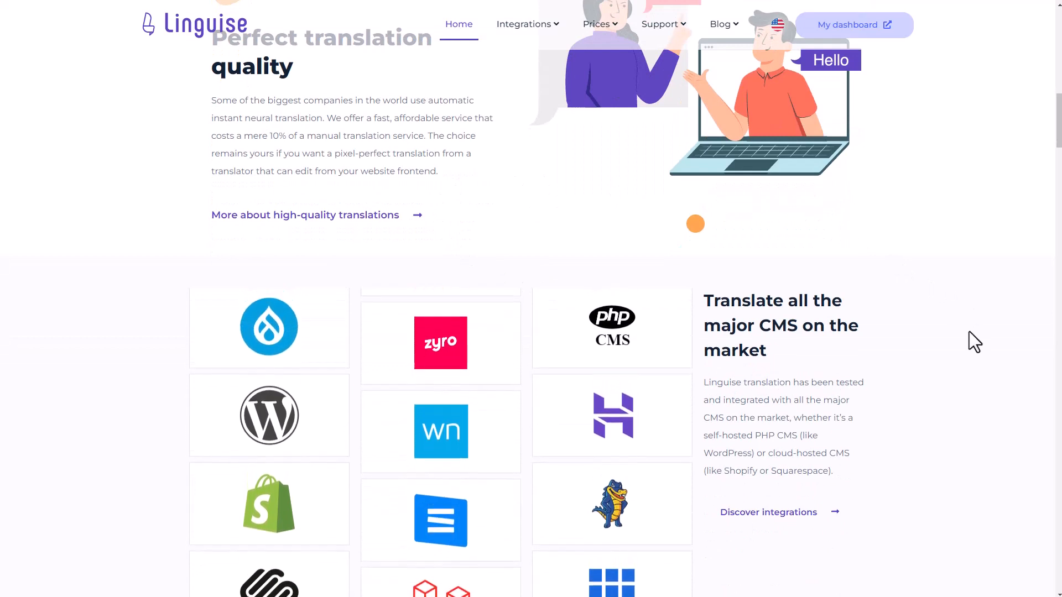
scroll(974, 332, down, 1)
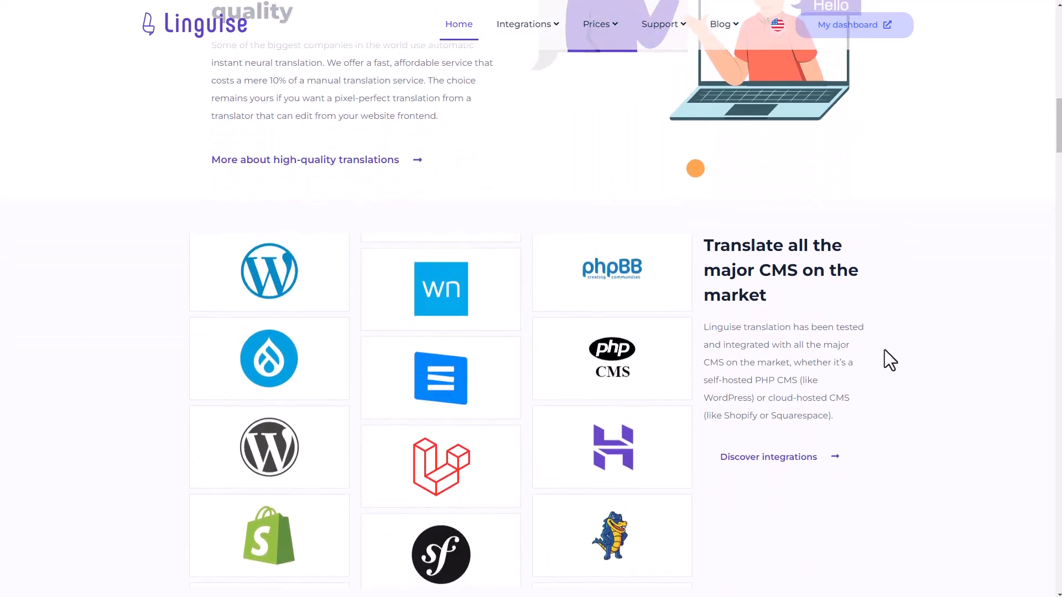
scroll(884, 350, down, 2)
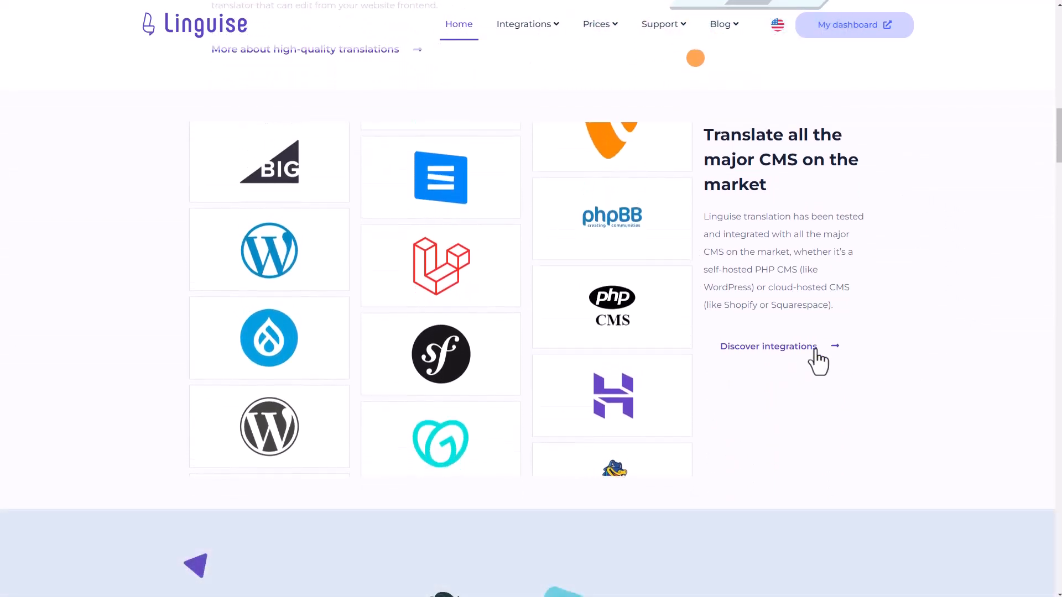
scroll(904, 360, down, 7)
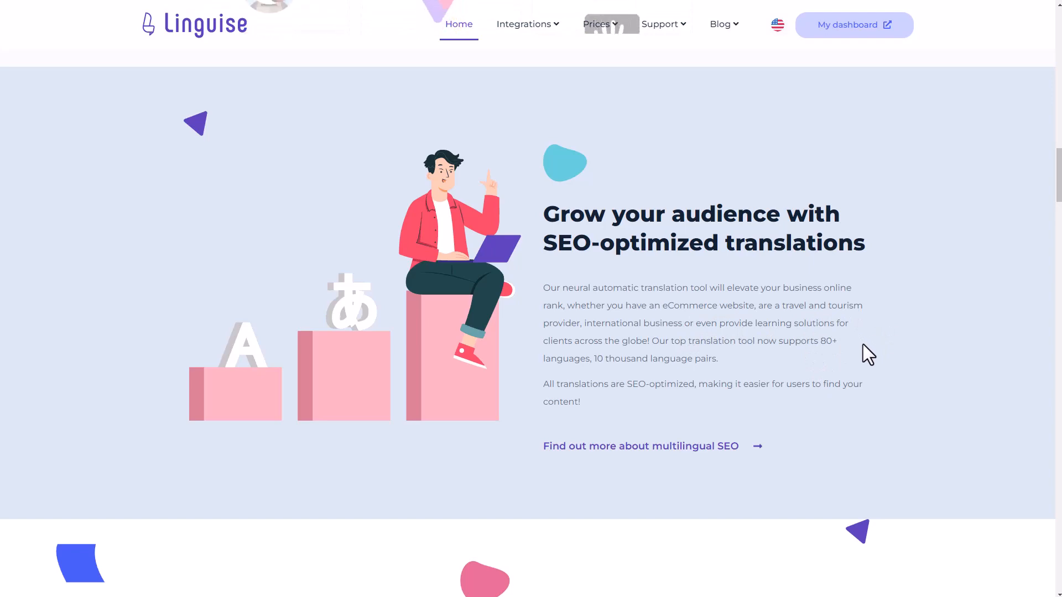
scroll(863, 344, down, 3)
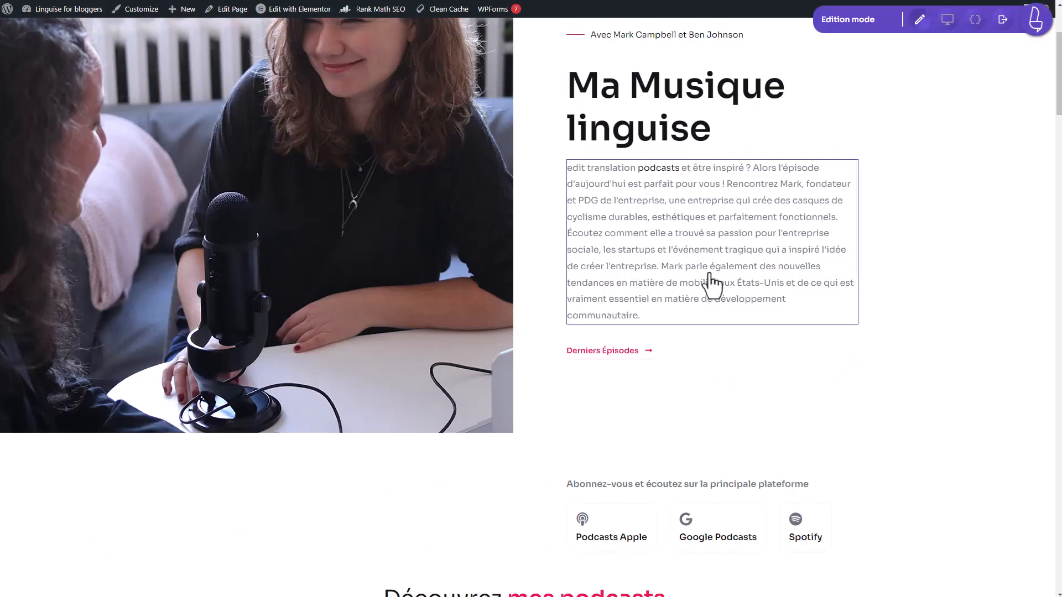
Inspect the English-to-French translations of the page heading and the intro paragraph in edition mode, closing each without saving
scroll(710, 274, up, 3)
scroll(613, 346, down, 1)
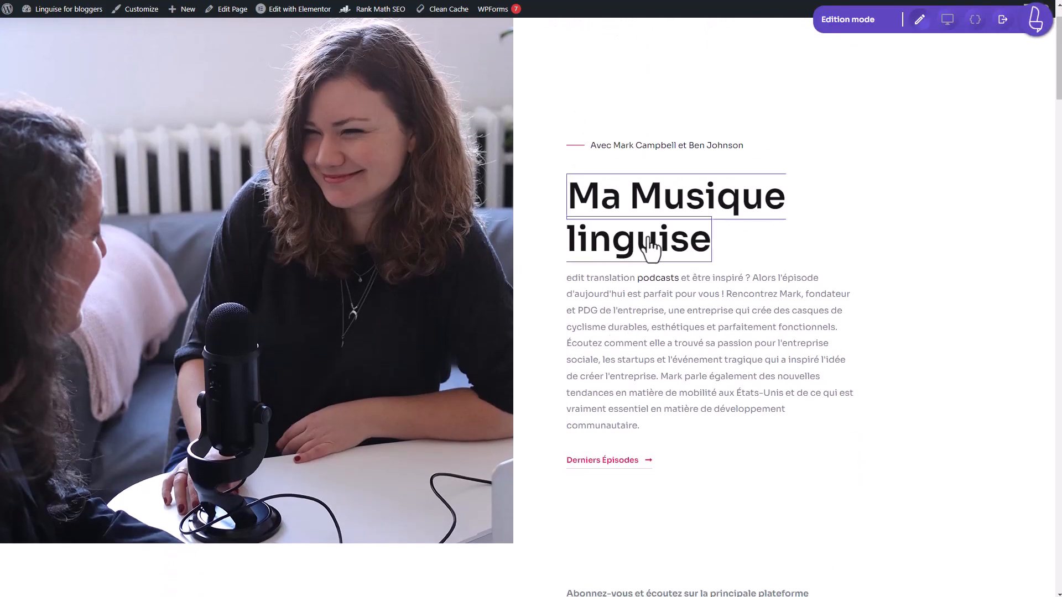
click(729, 321)
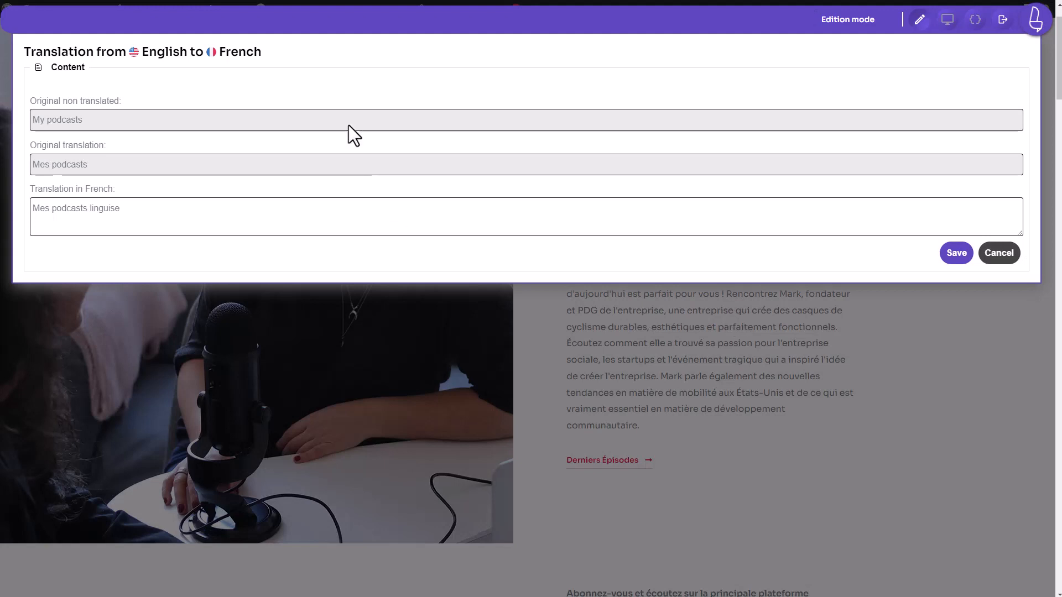
click(996, 255)
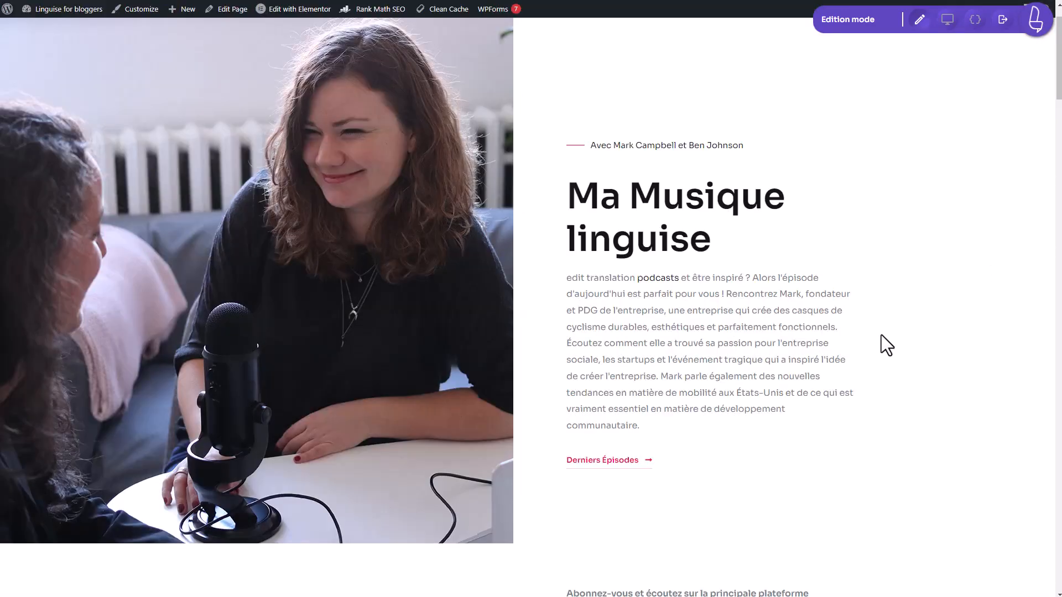
click(665, 330)
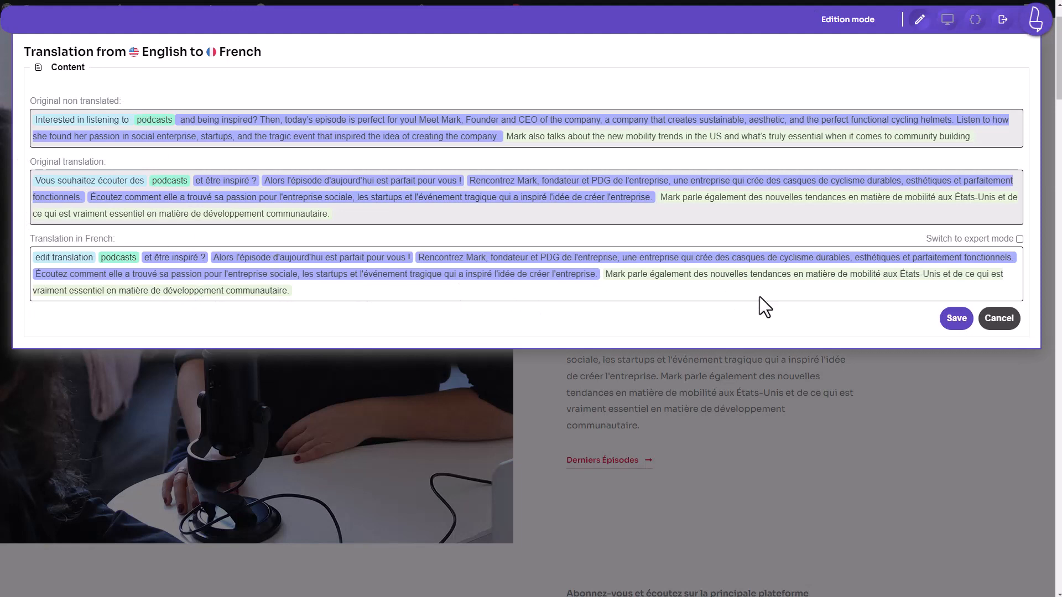
click(999, 319)
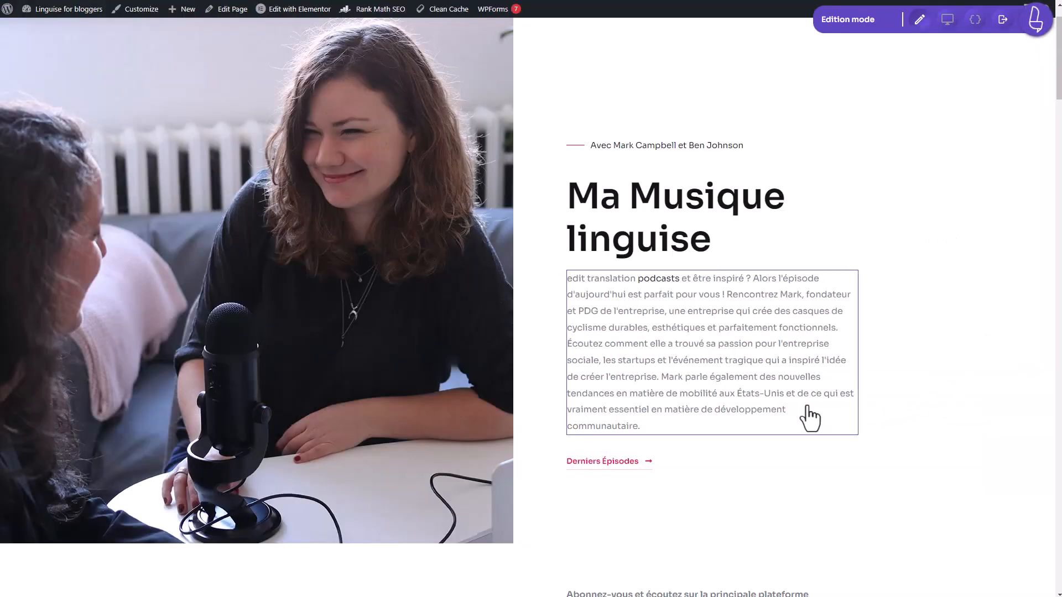
scroll(811, 417, down, 1)
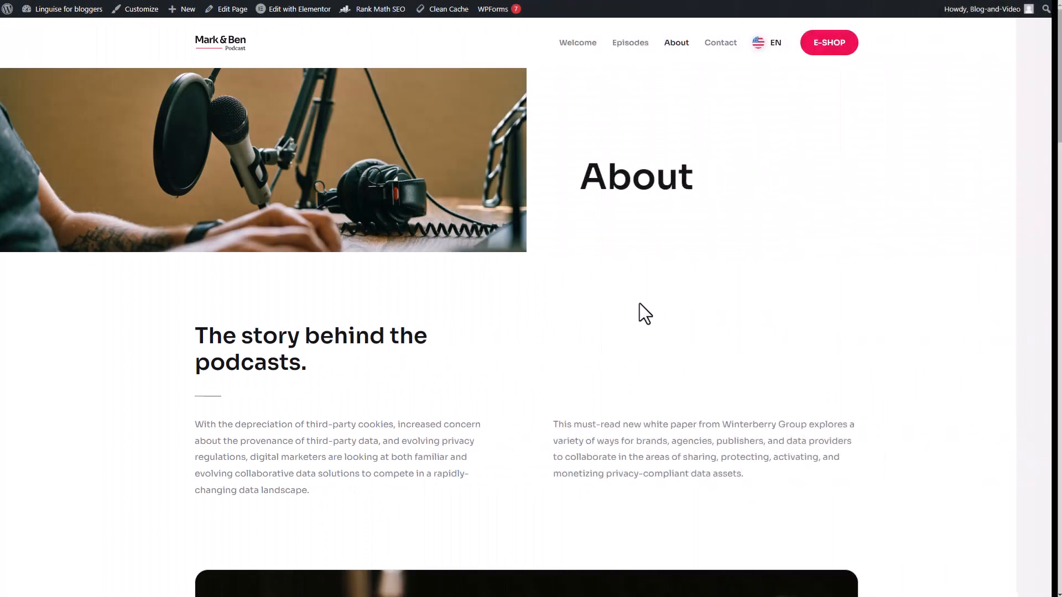
Create a new rule in the Linguise rules management and set its type to Text replace
scroll(668, 302, down, 2)
scroll(674, 313, down, 1)
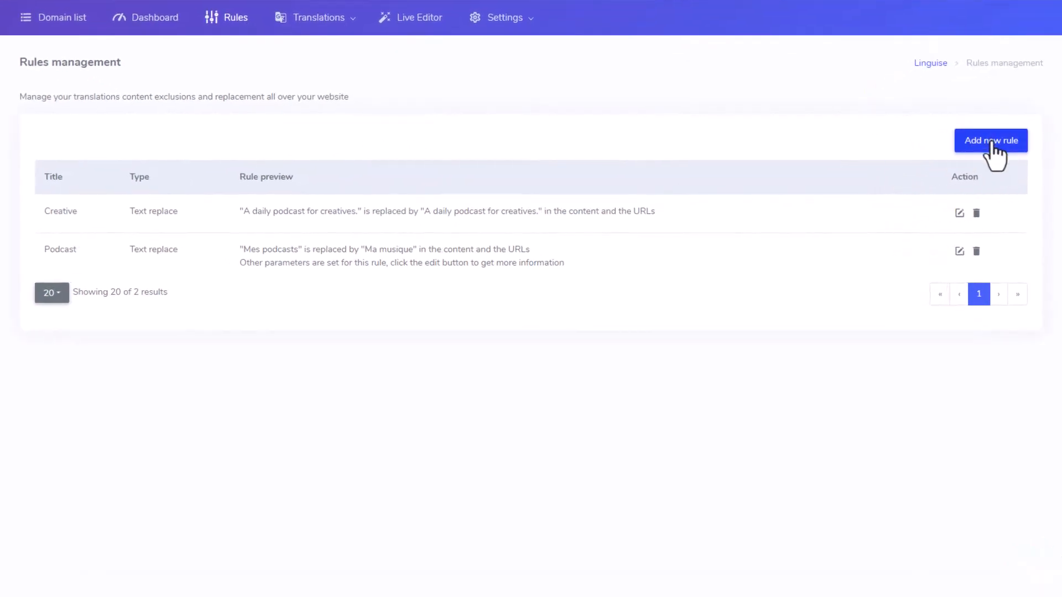
click(988, 142)
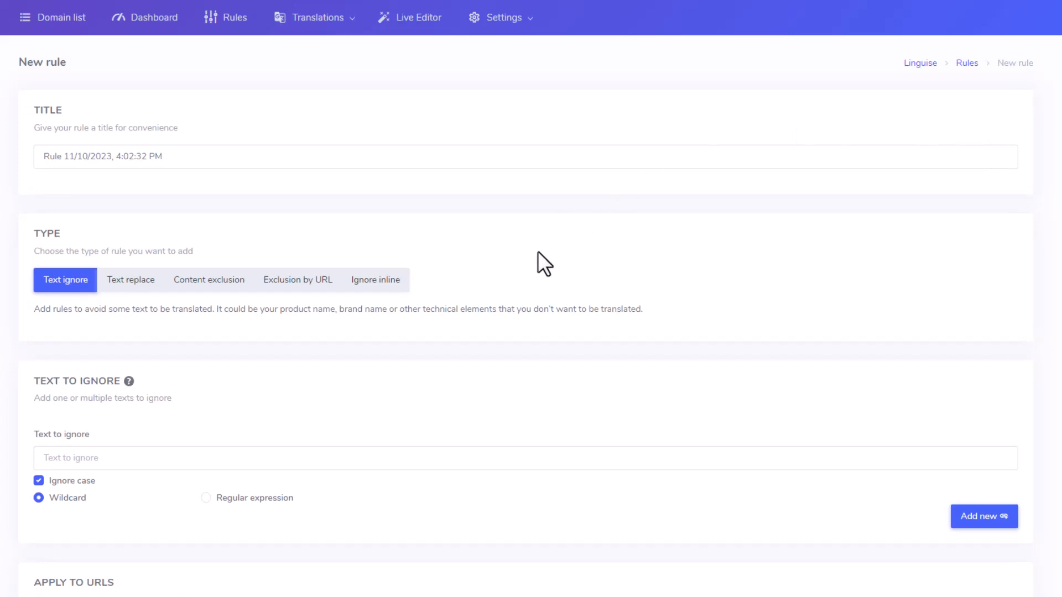
scroll(555, 268, down, 2)
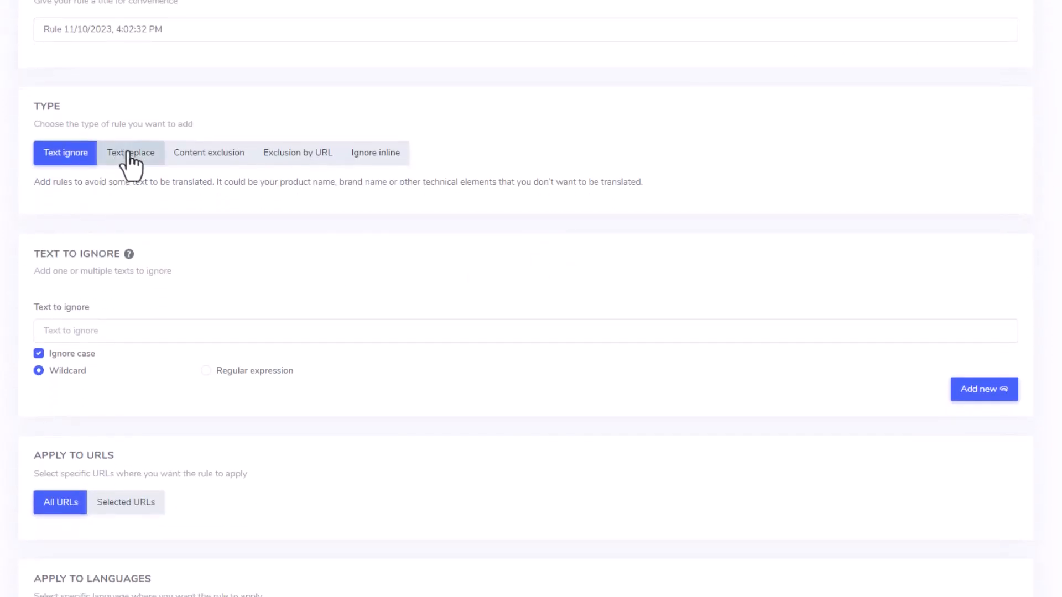
click(130, 153)
scroll(241, 237, down, 2)
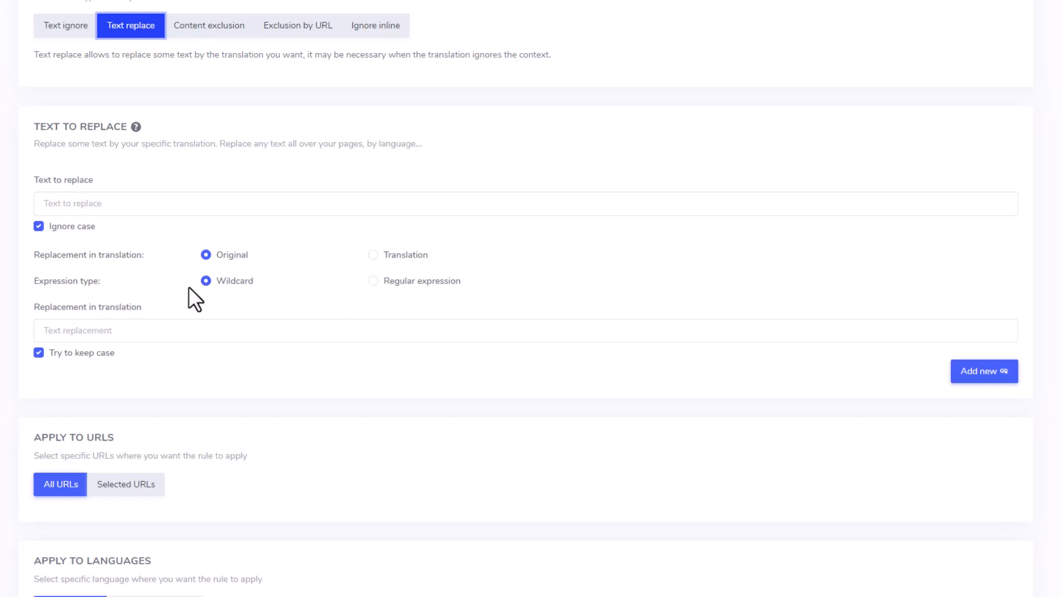
Copy "With the depreciation" from the About page's first paragraph into the rule as the text to replace
click(90, 202)
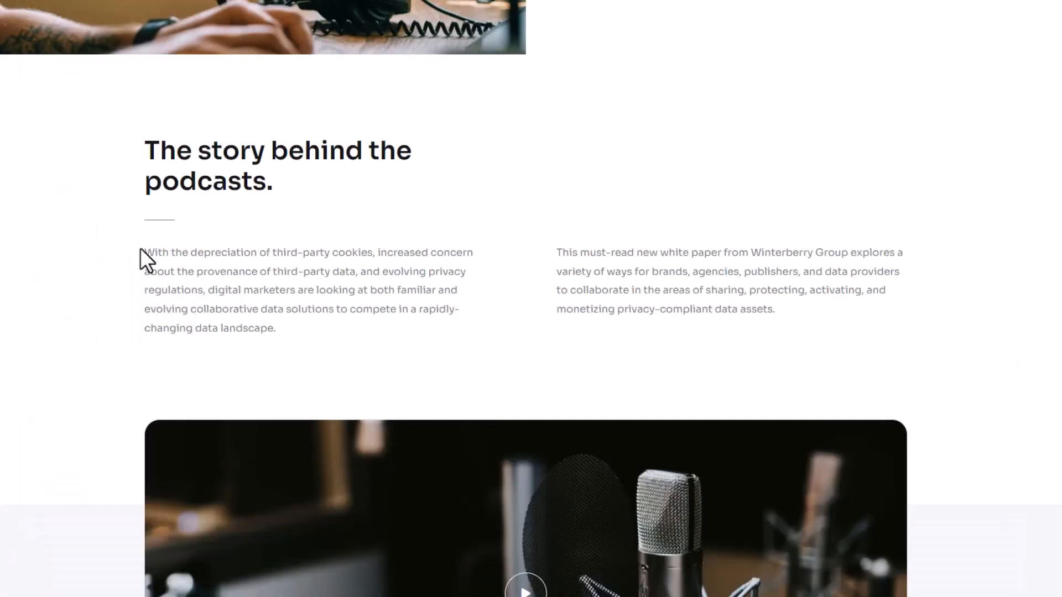
drag(143, 253, 257, 252)
key(ctrl+c)
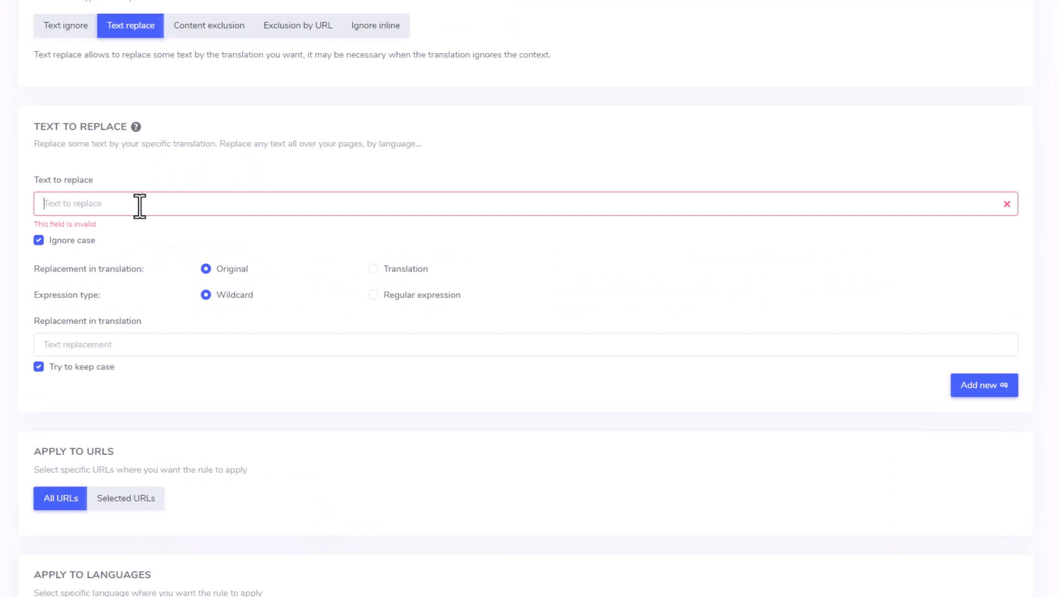
click(138, 204)
key(ctrl+v)
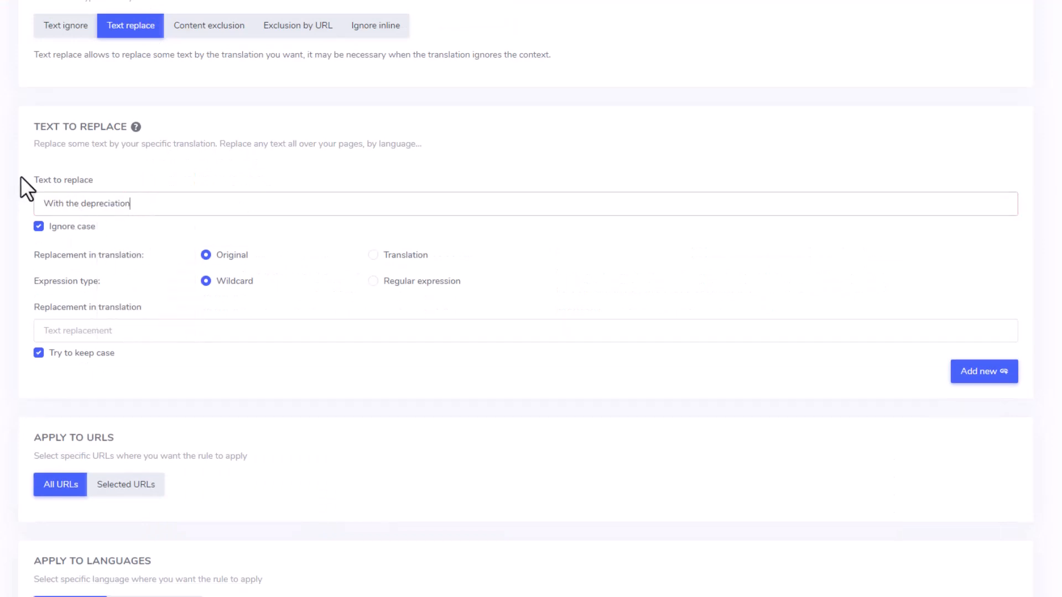
Set the rule's replacement in translation to "replace this text"
click(127, 332)
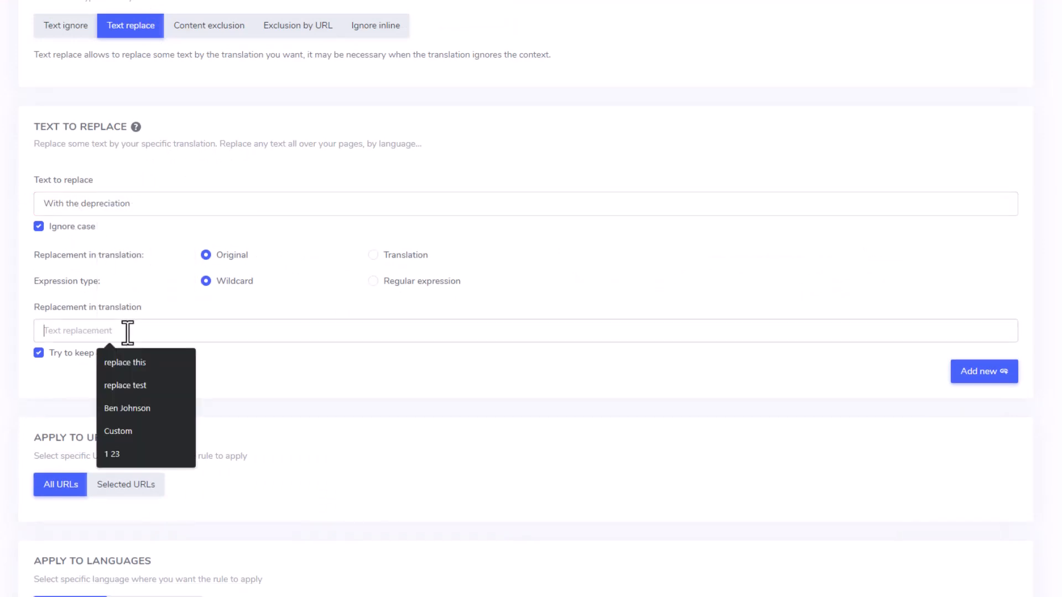
click(157, 359)
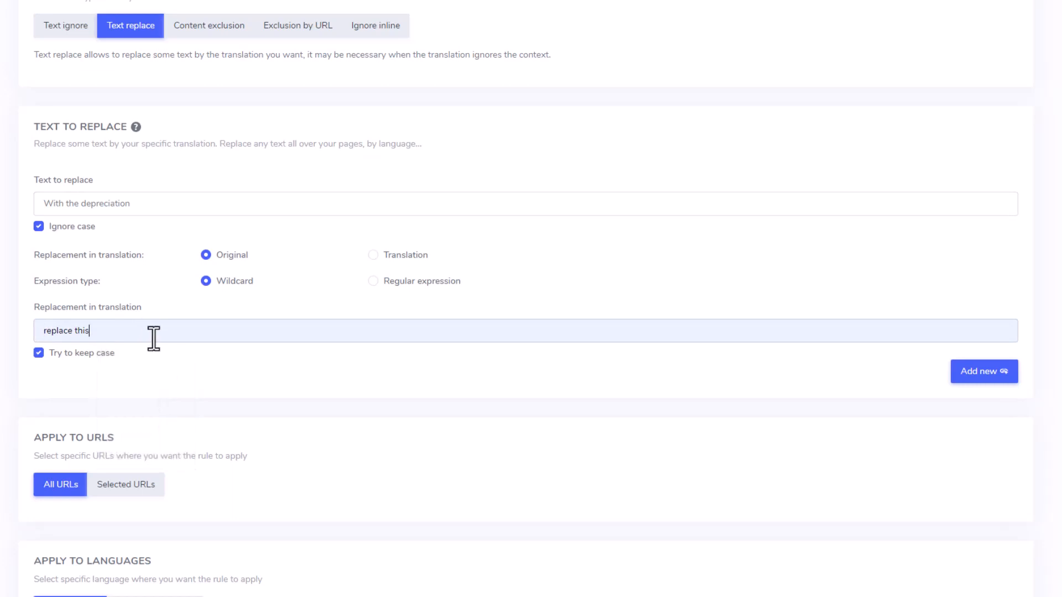
text(text)
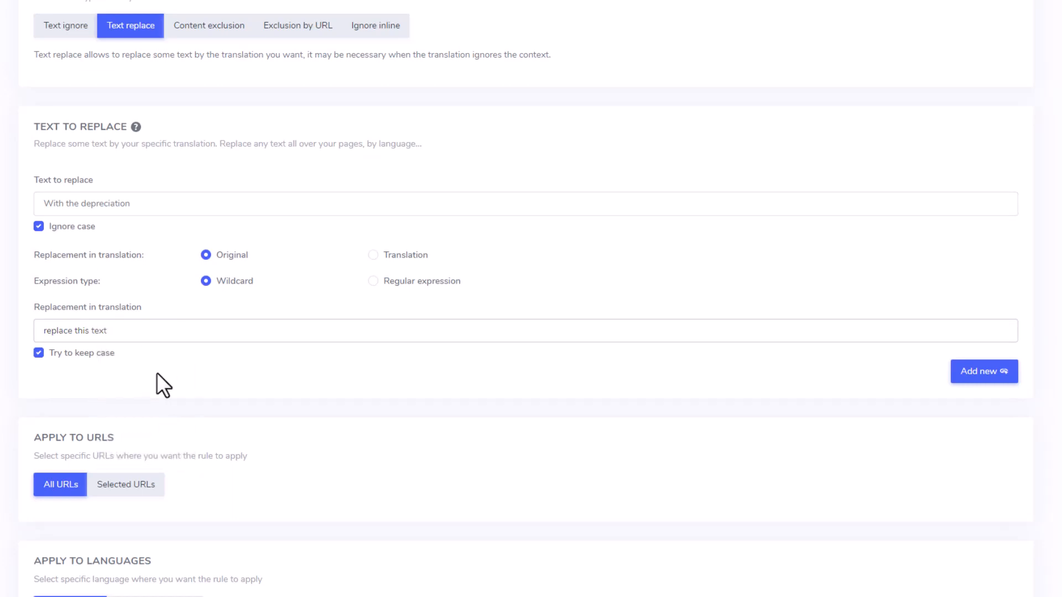
Review the rule's URL, language, HTML content and URL replacement options, and save and close the rule
scroll(230, 393, down, 6)
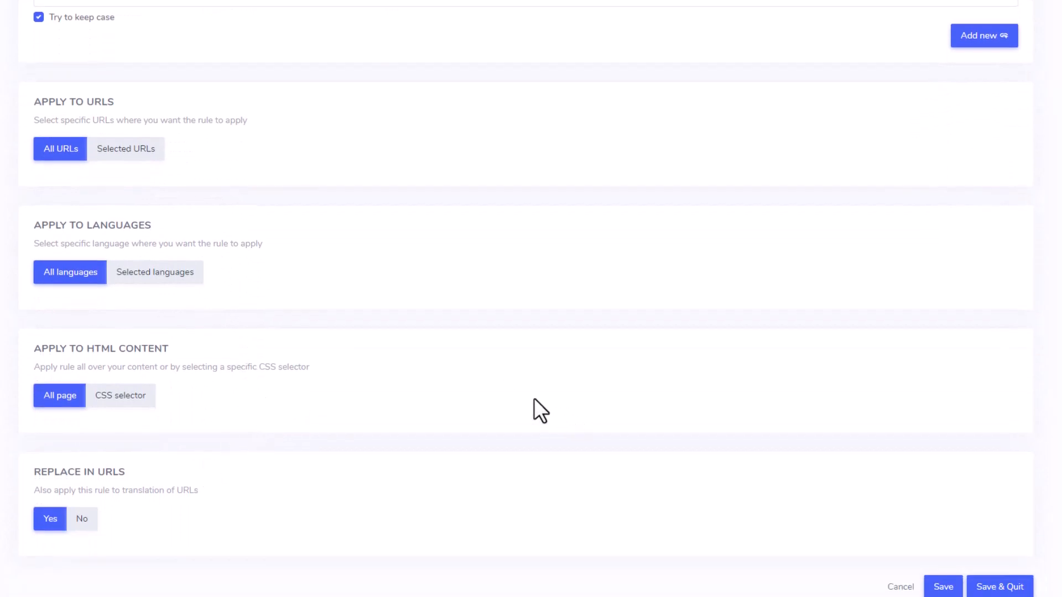
scroll(387, 360, up, 2)
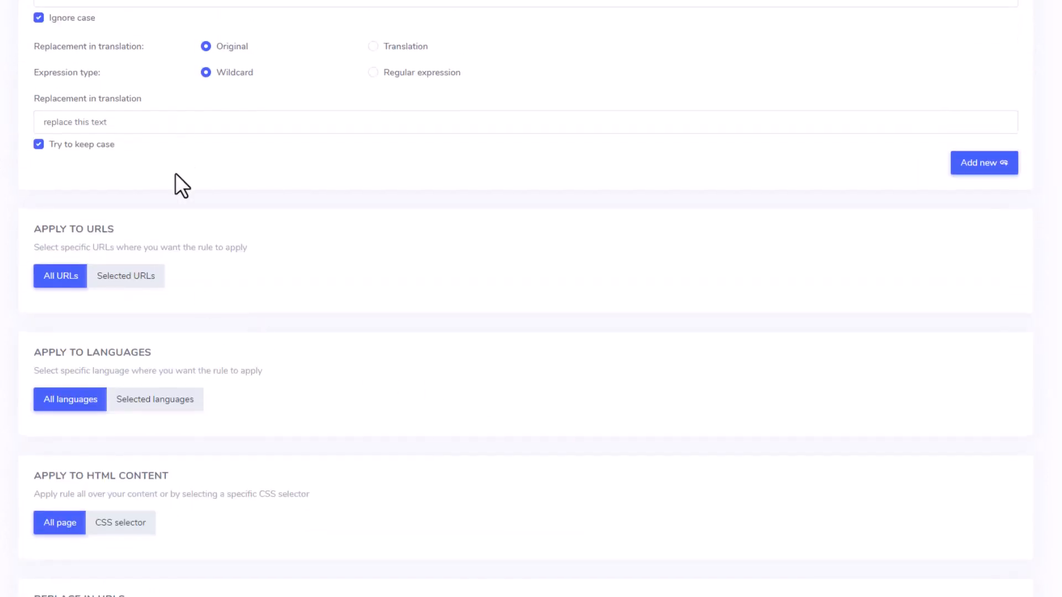
scroll(261, 217, down, 2)
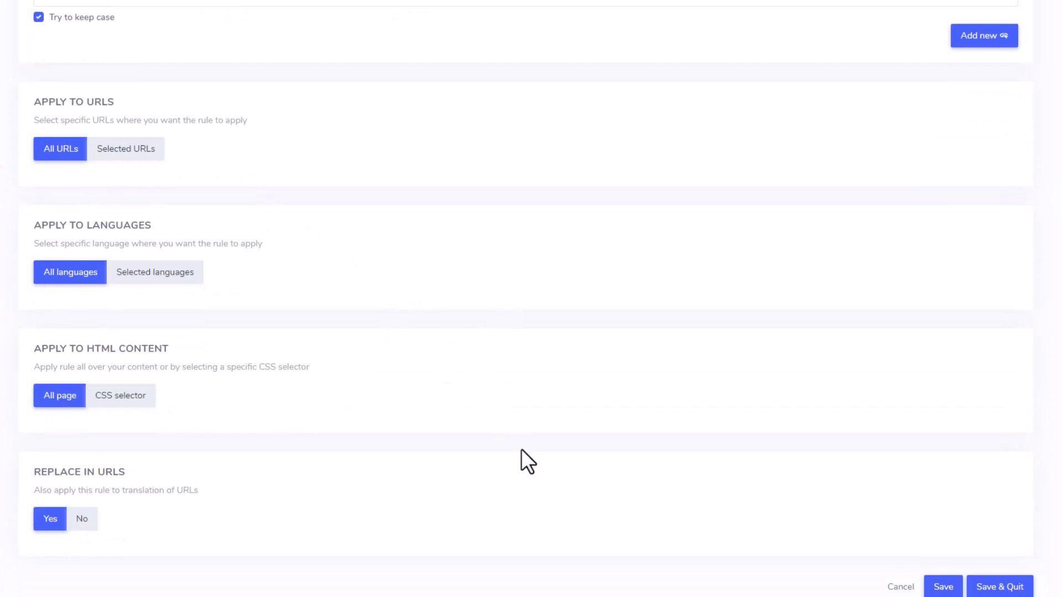
click(1001, 590)
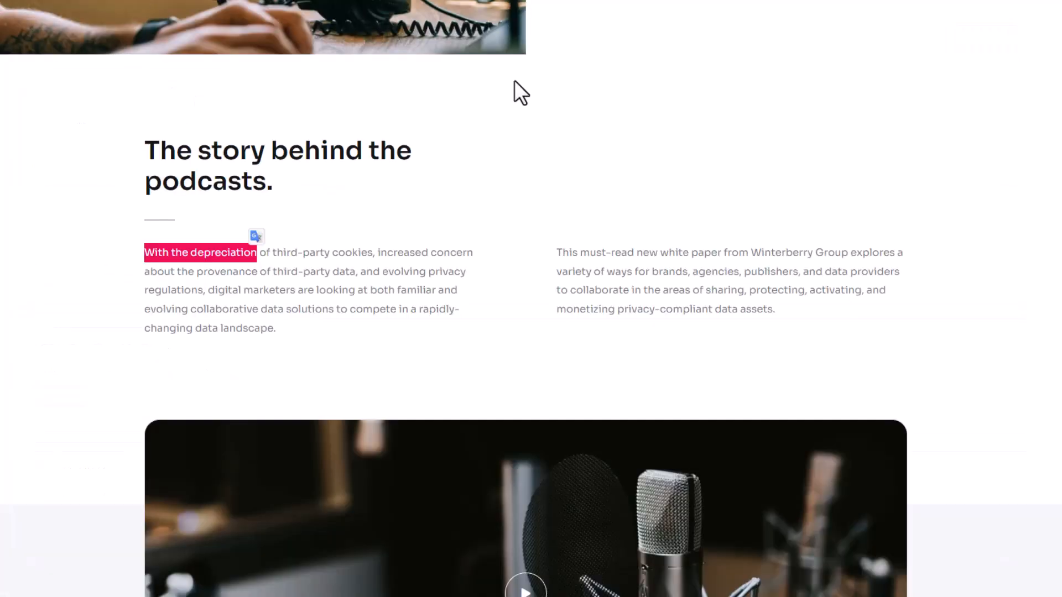
Switch the About page to French and check the replaced text in its first paragraph
scroll(659, 132, up, 3)
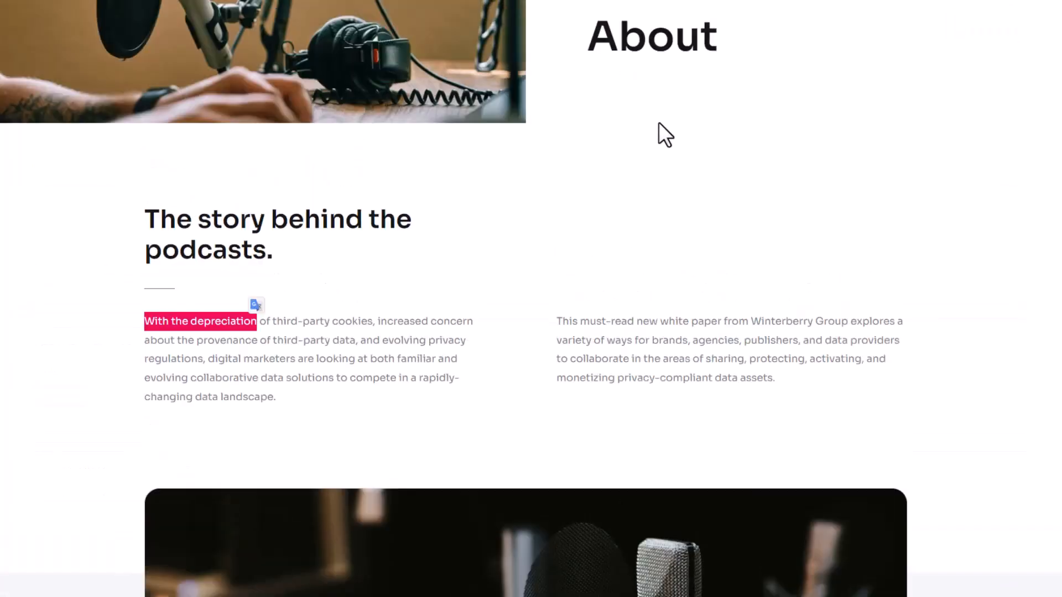
click(802, 8)
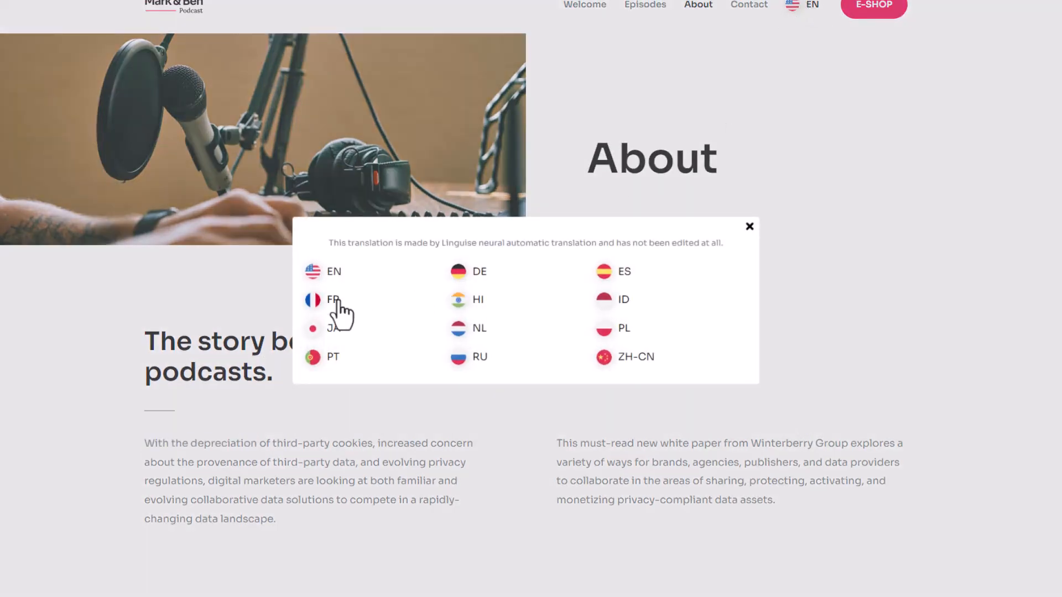
click(333, 300)
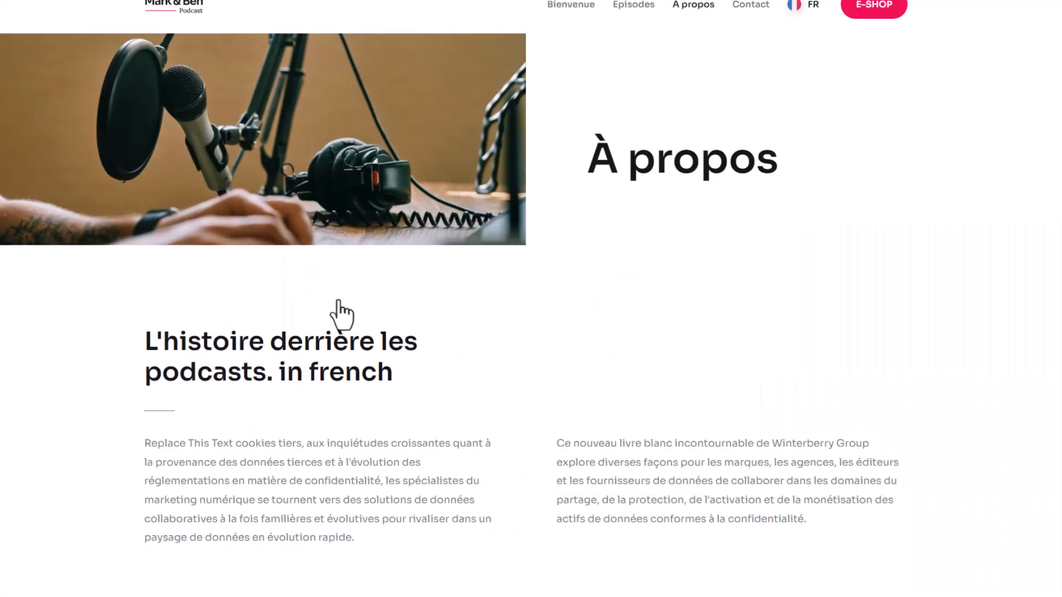
scroll(418, 359, down, 1)
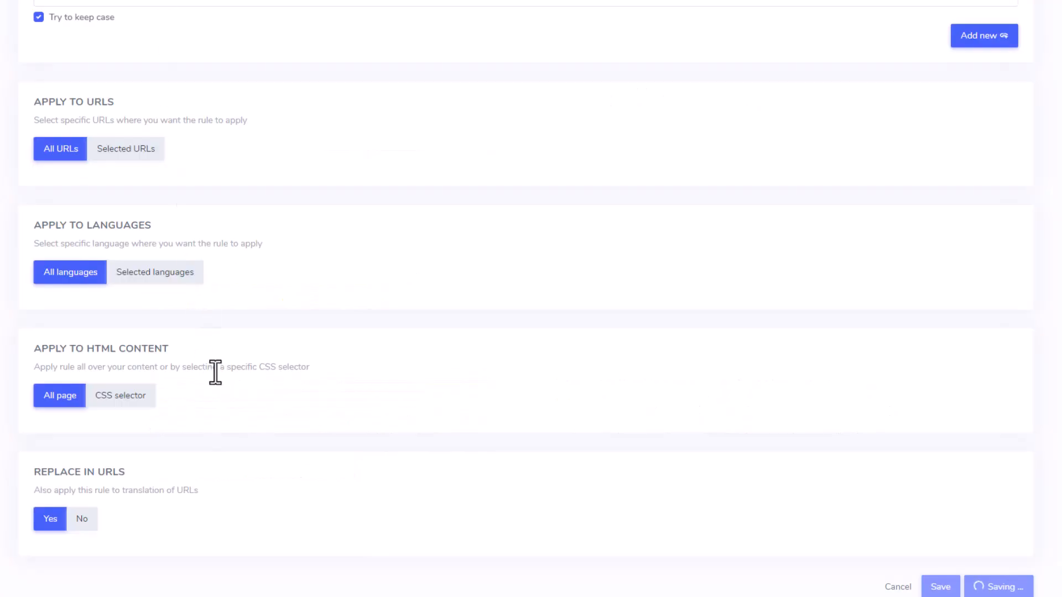
Open the "With the depreciation" replacement rule for editing and bring up its scope options
scroll(216, 372, up, 5)
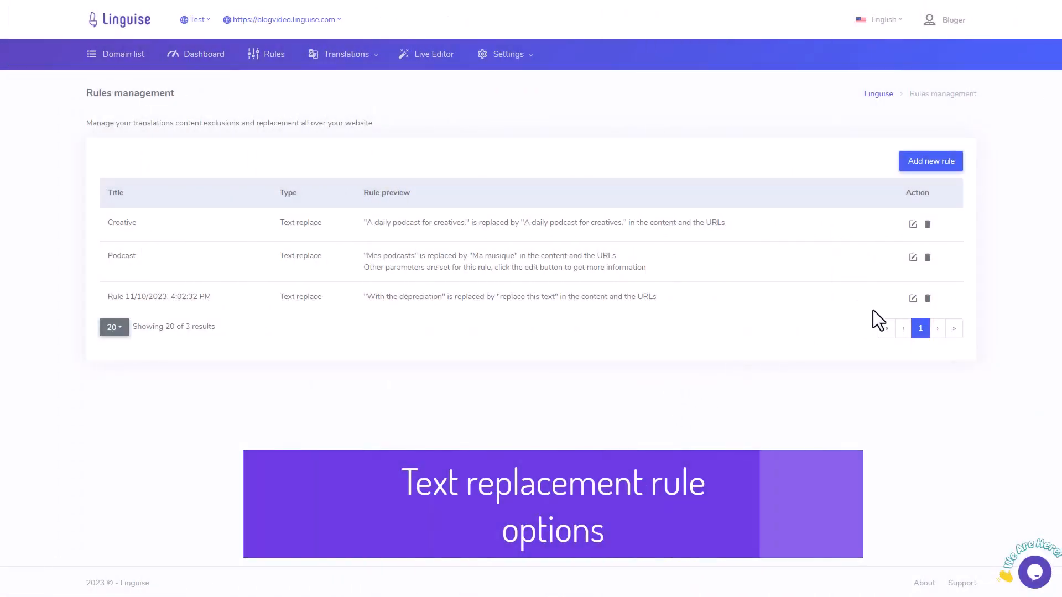
click(913, 298)
scroll(711, 393, down, 1)
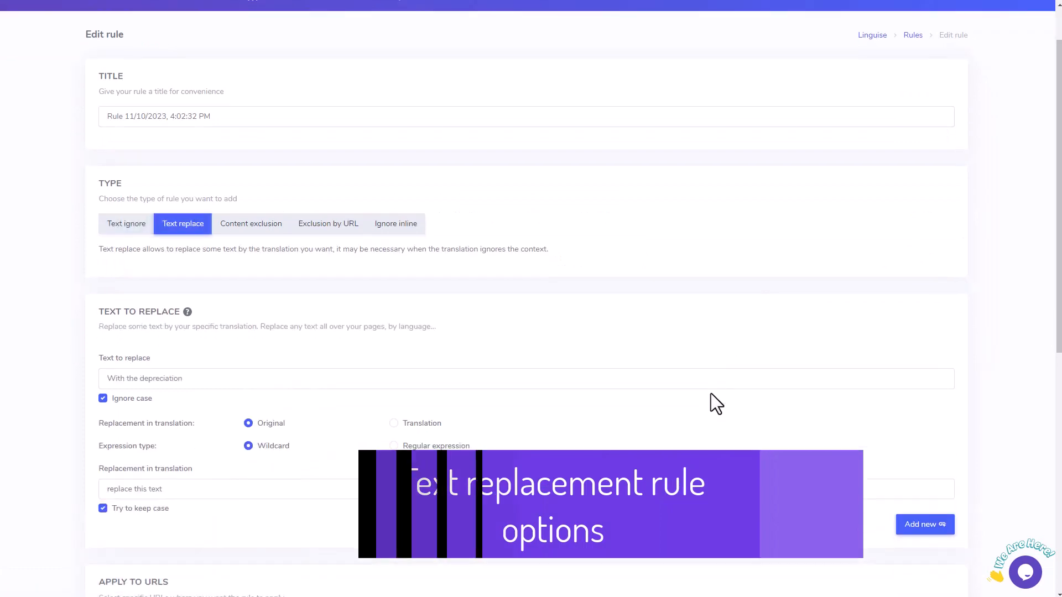
scroll(711, 393, down, 8)
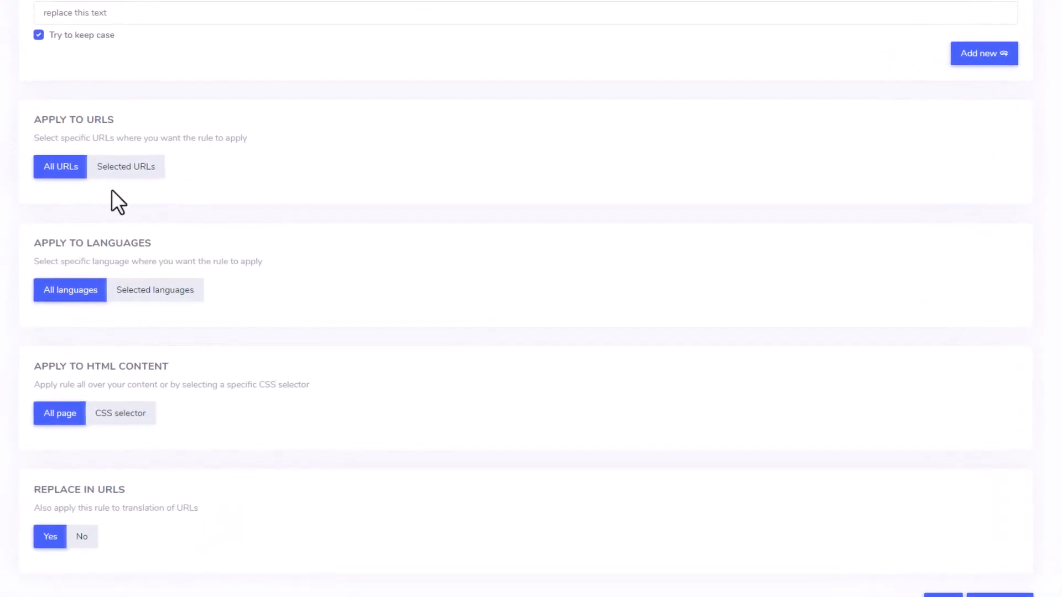
Restrict the rule to selected URLs, using the path /product/* with the original URLs and wildcard options
click(137, 173)
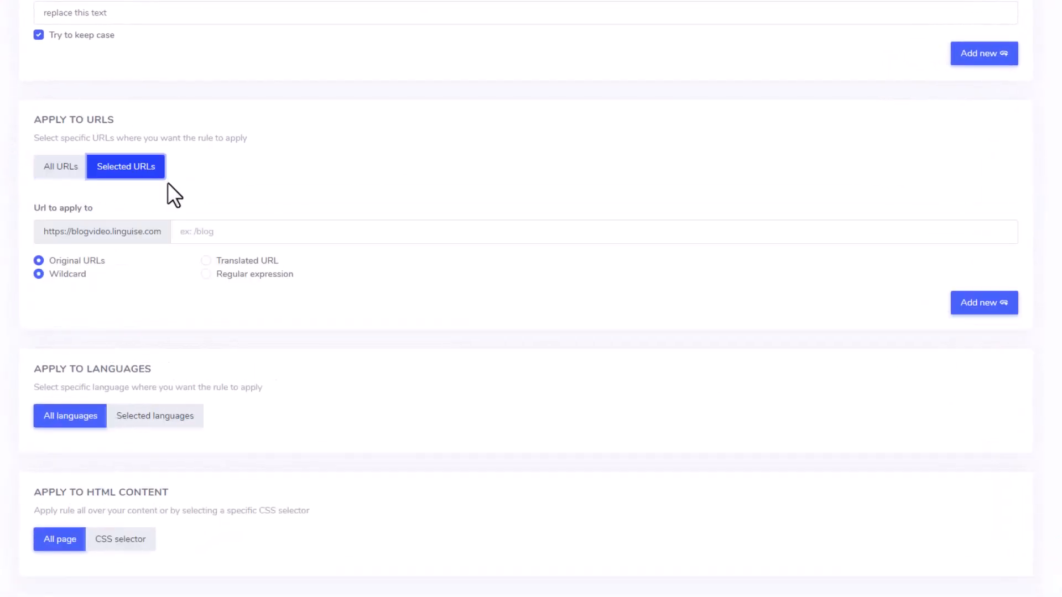
scroll(204, 197, down, 1)
click(225, 170)
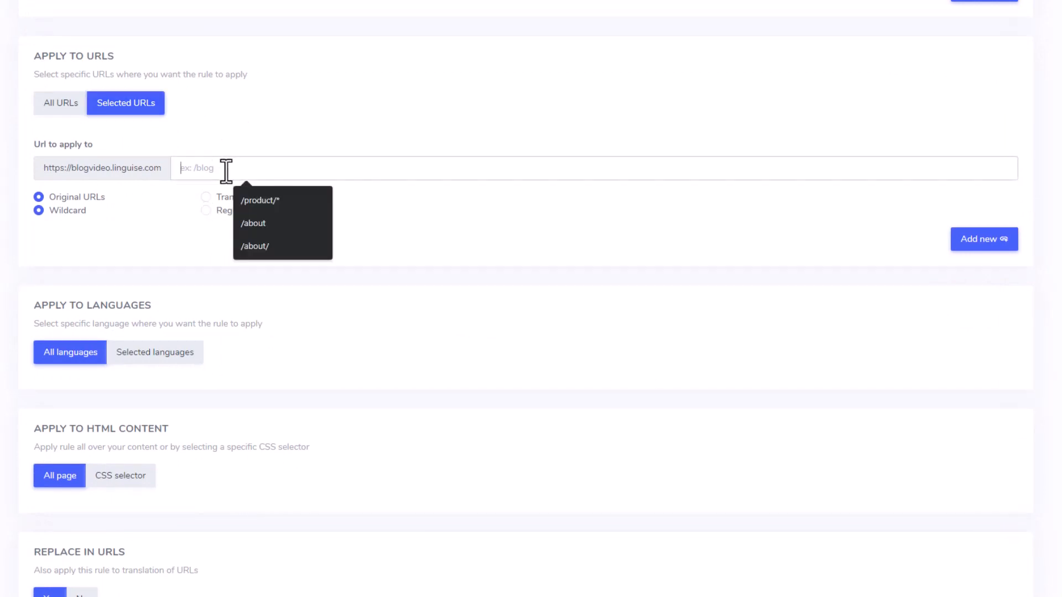
click(272, 203)
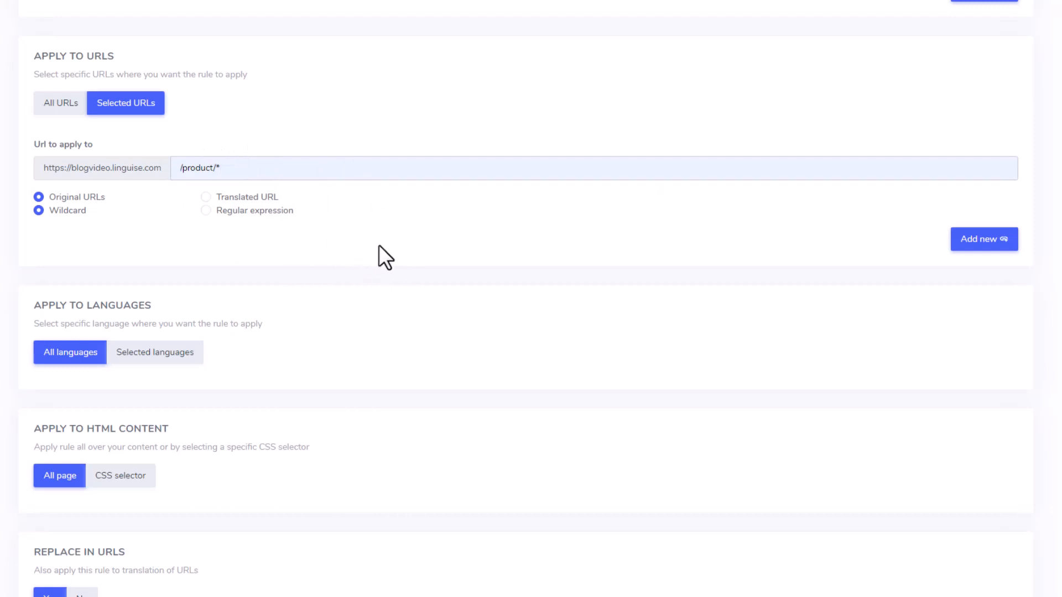
Limit the rule to selected languages with French as the only choice, and save the rule
scroll(81, 394, down, 1)
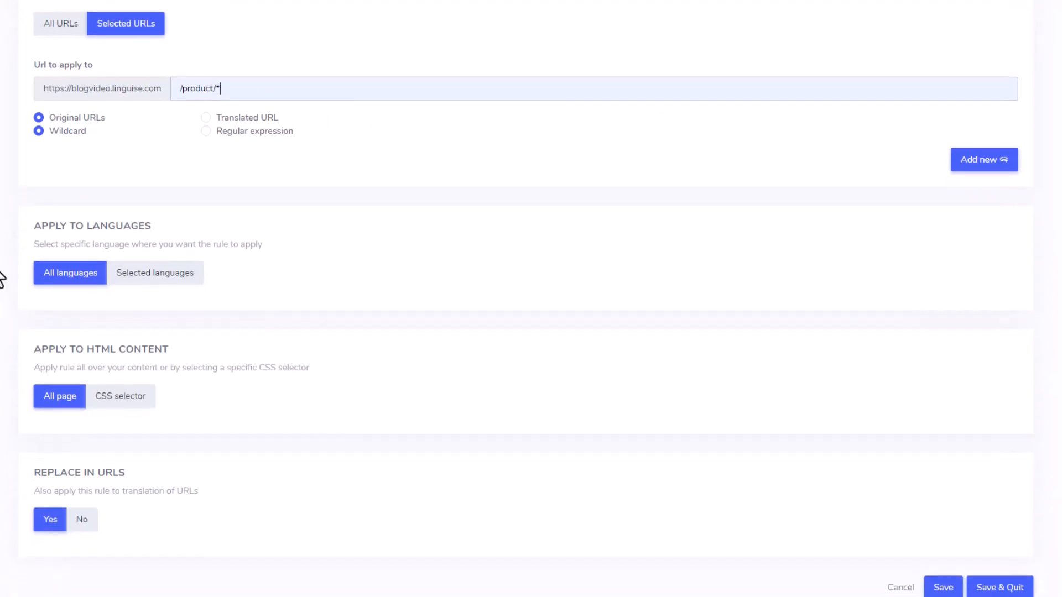
click(178, 283)
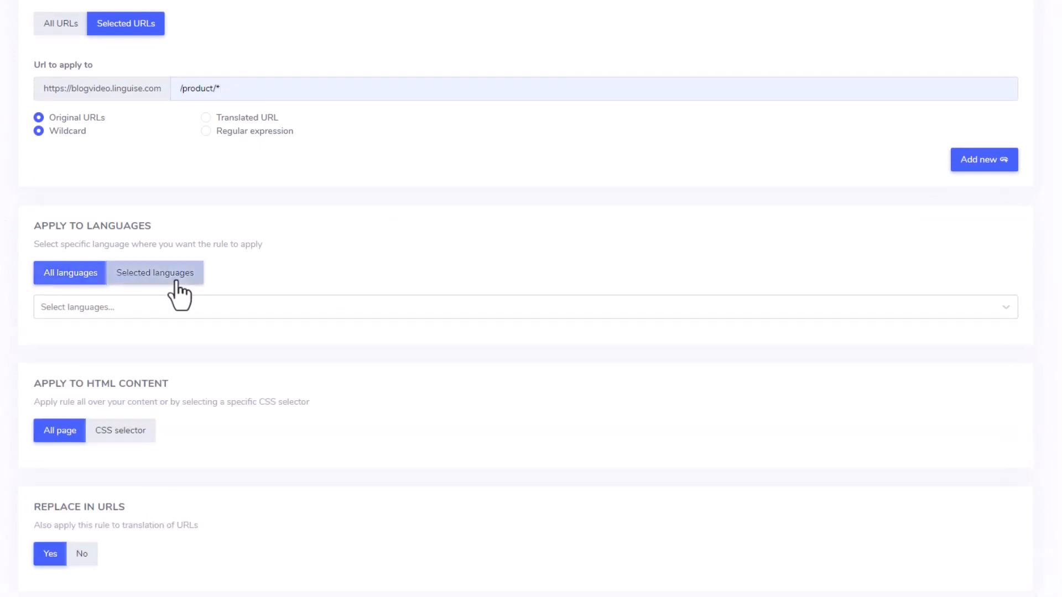
click(105, 310)
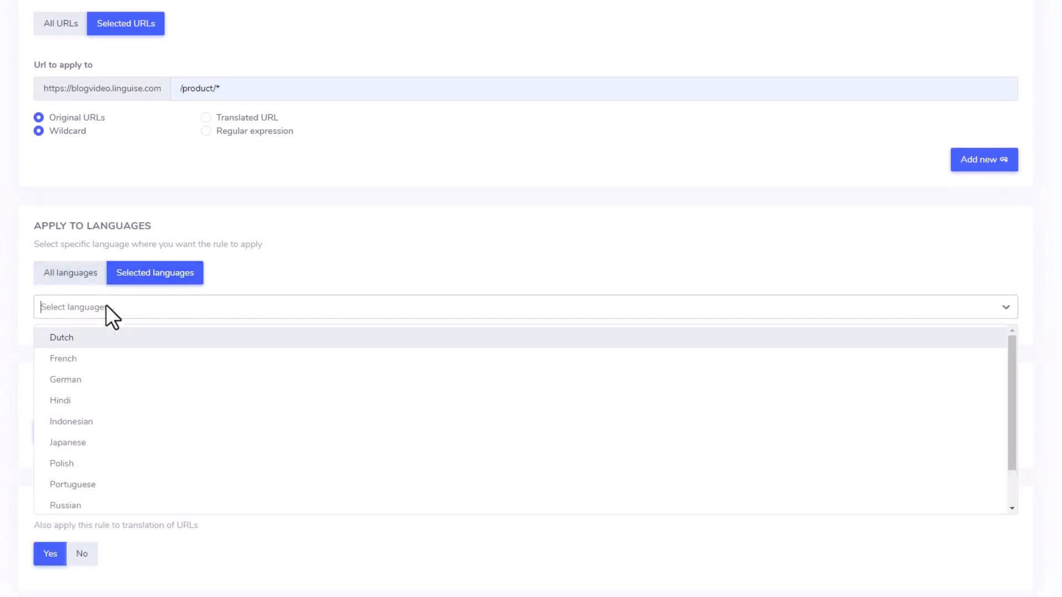
click(70, 358)
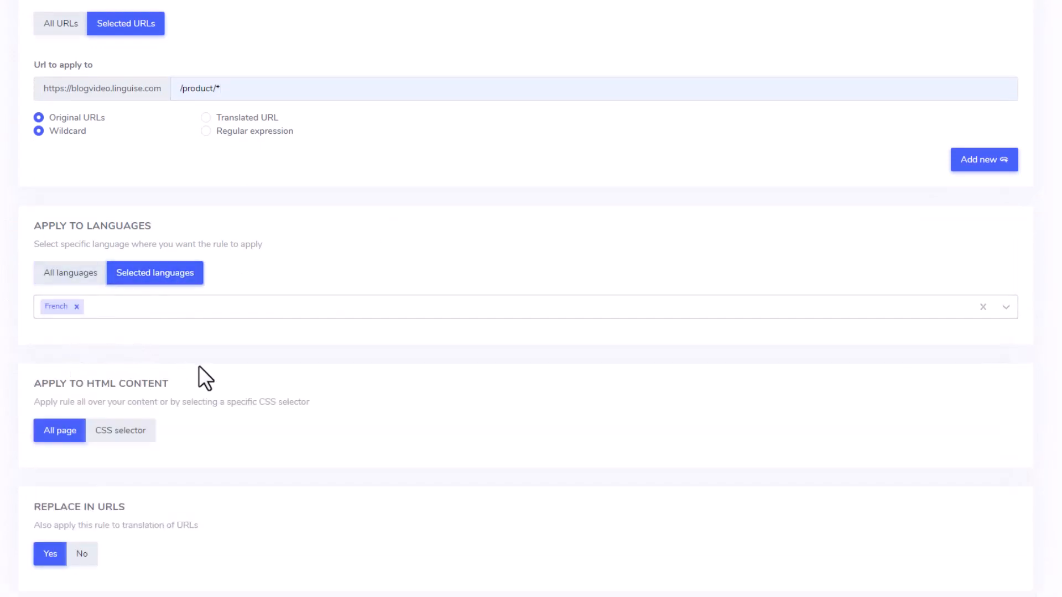
scroll(190, 356, down, 1)
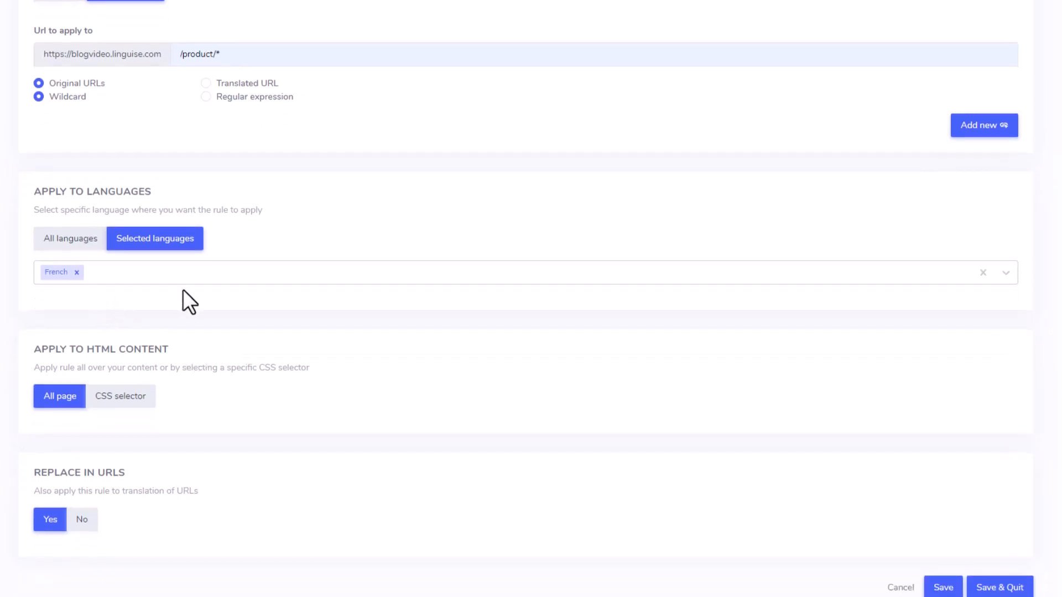
click(943, 587)
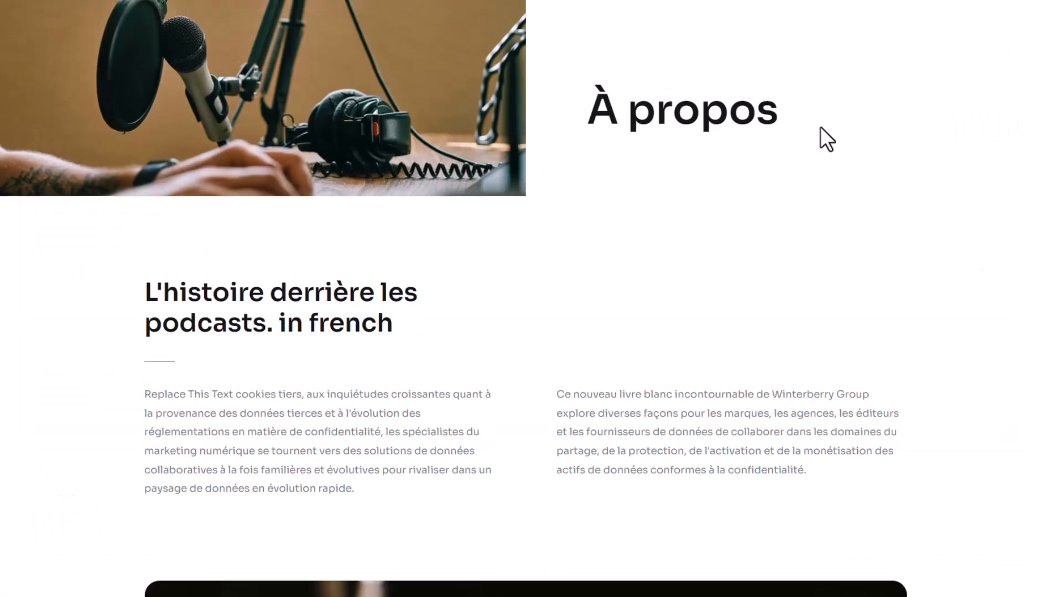
Switch the French About page to German to check the rule's effect in another language
click(809, 7)
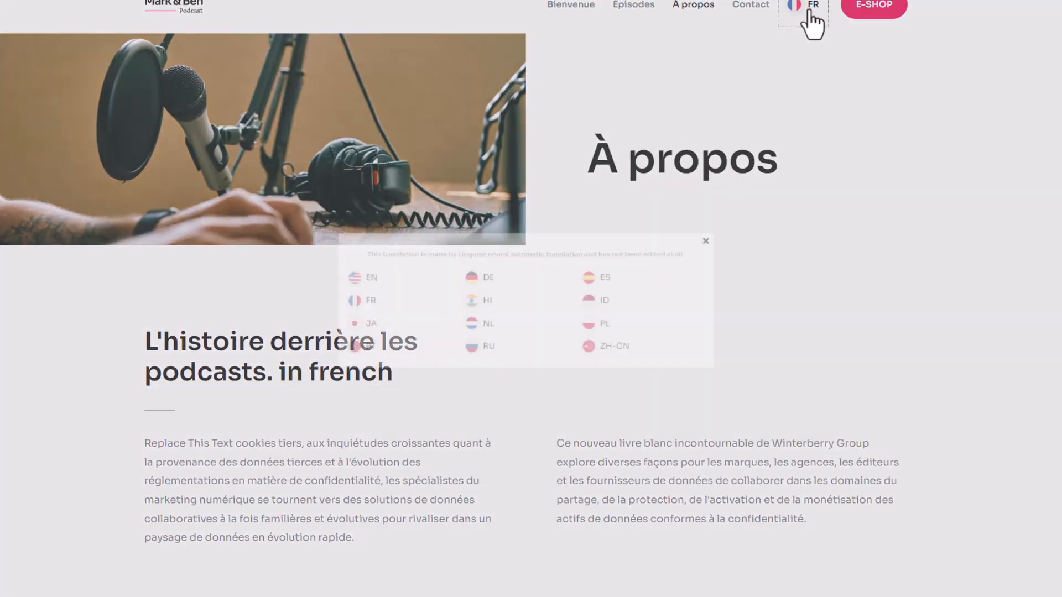
click(480, 274)
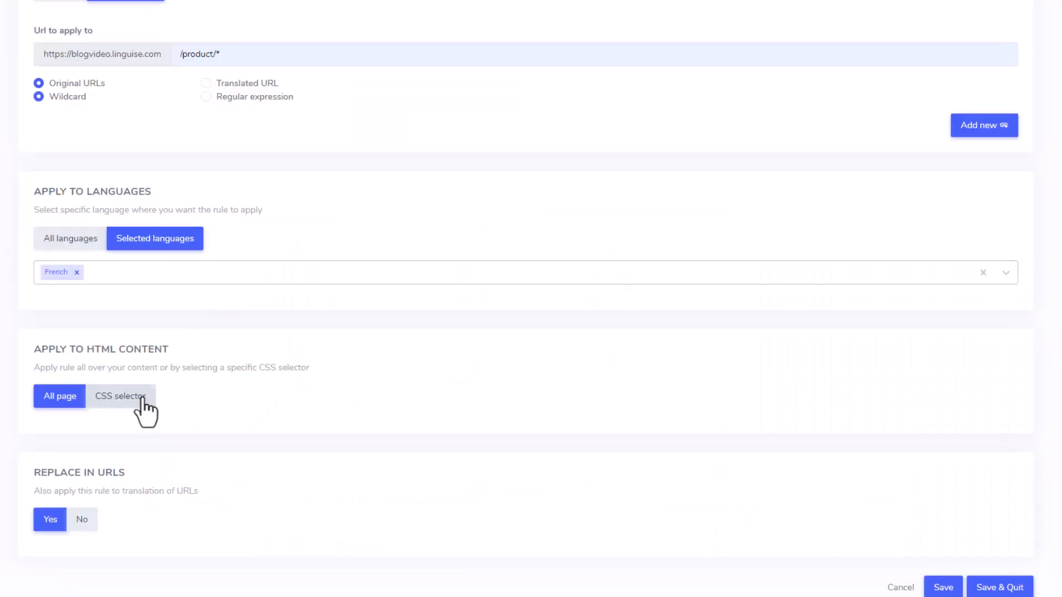
Apply the rule only to HTML content matching the CSS selector .elementor-heading-title, and save the rule
click(140, 400)
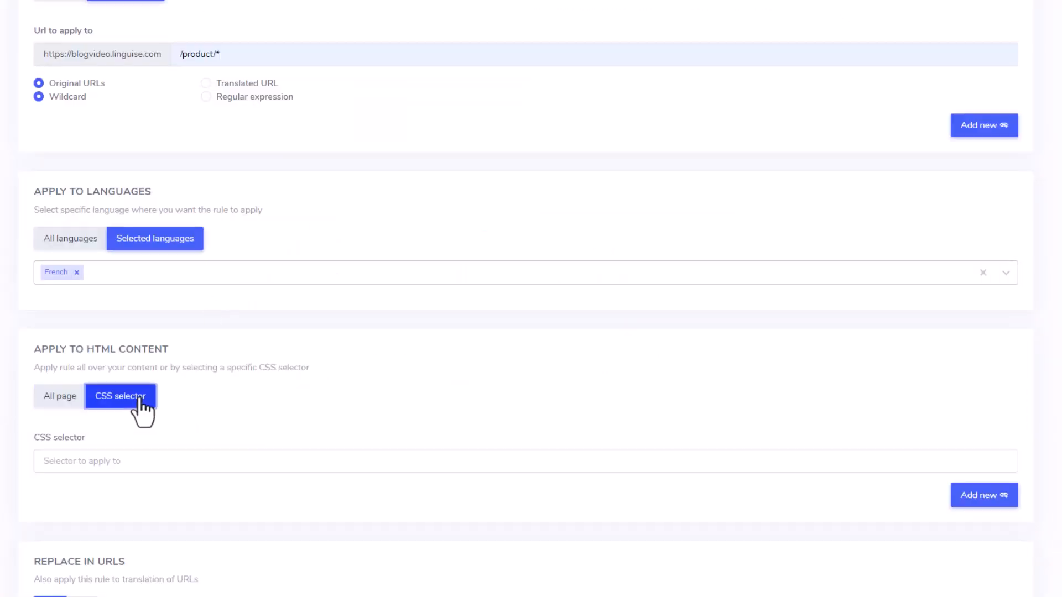
click(149, 464)
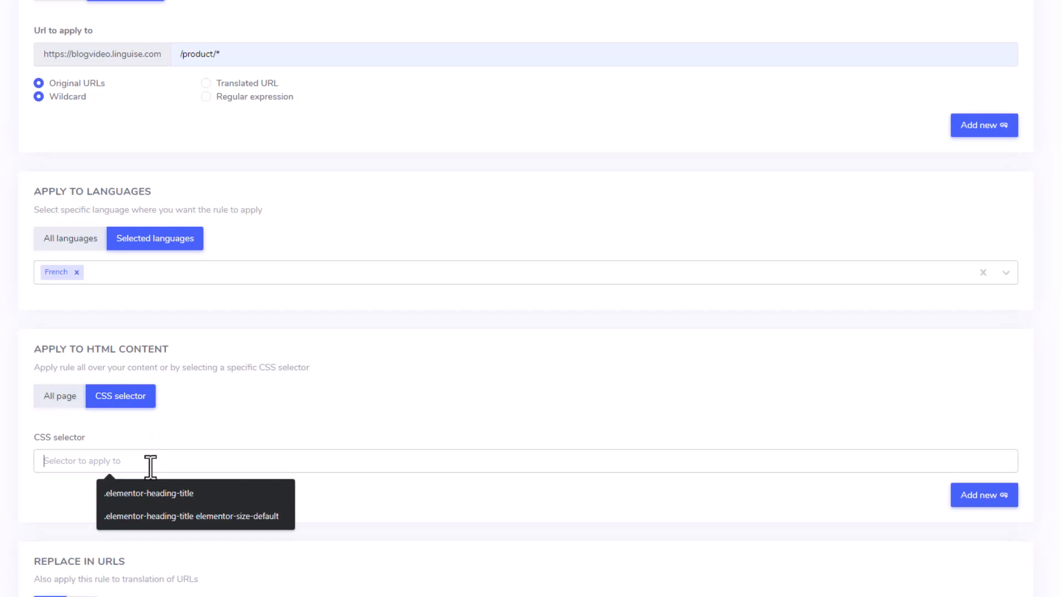
click(171, 498)
scroll(178, 492, down, 2)
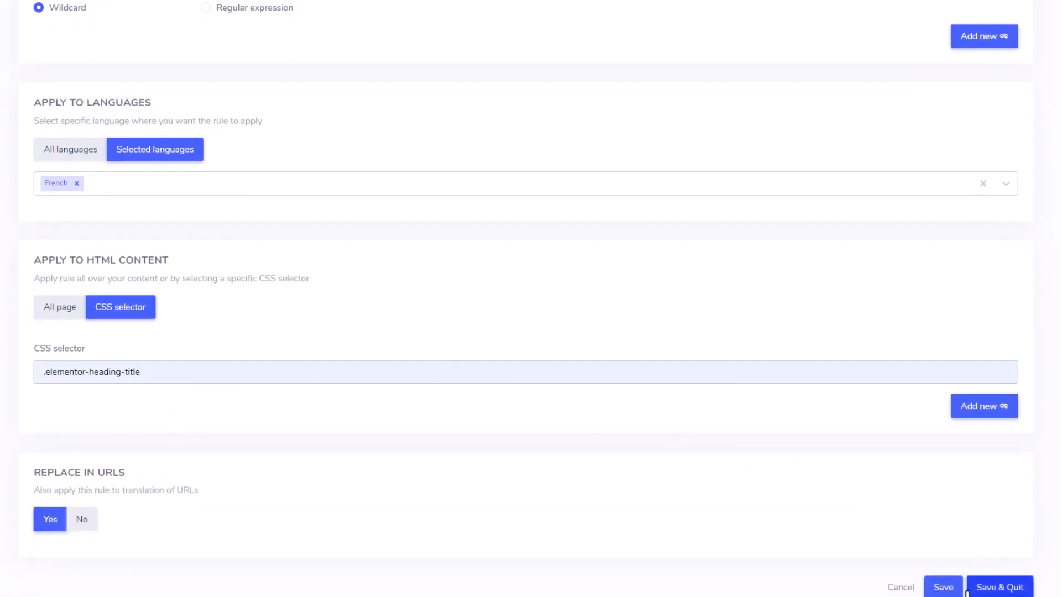
click(944, 589)
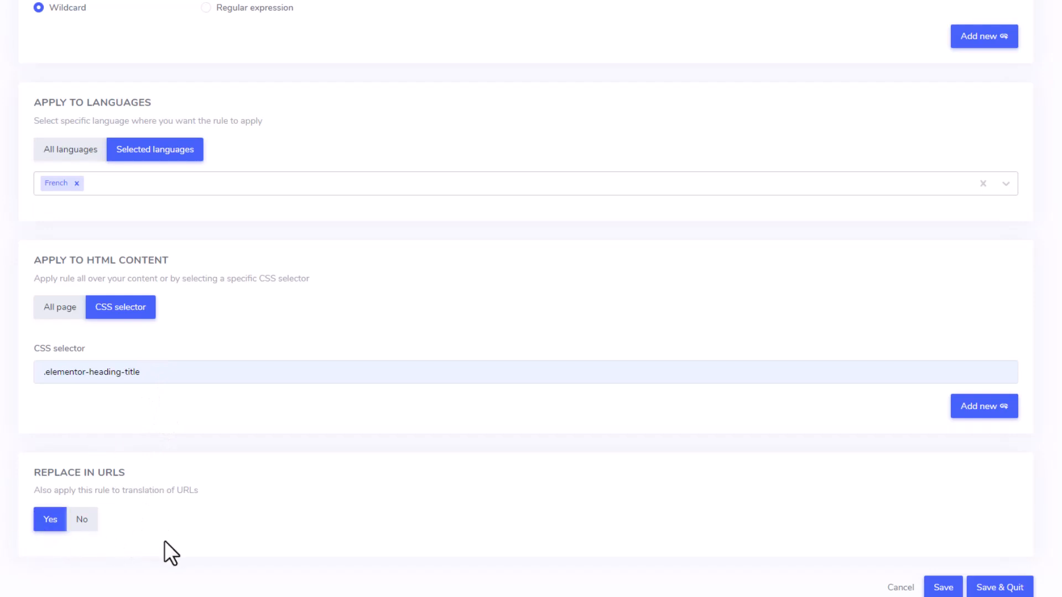
Turn the rule's replacement in URLs off and back on
click(81, 520)
click(52, 520)
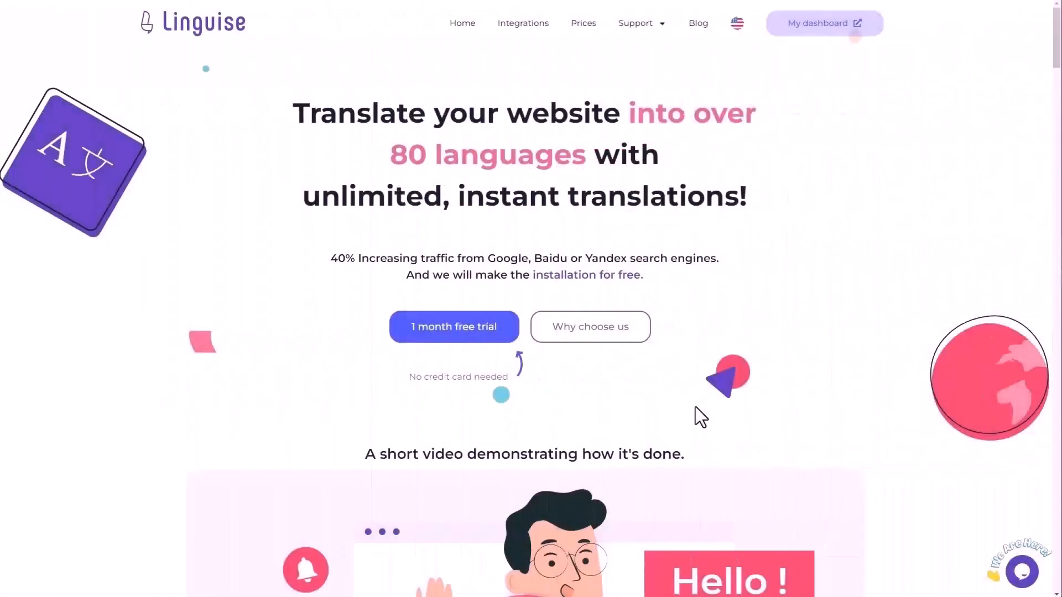
scroll(695, 406, down, 3)
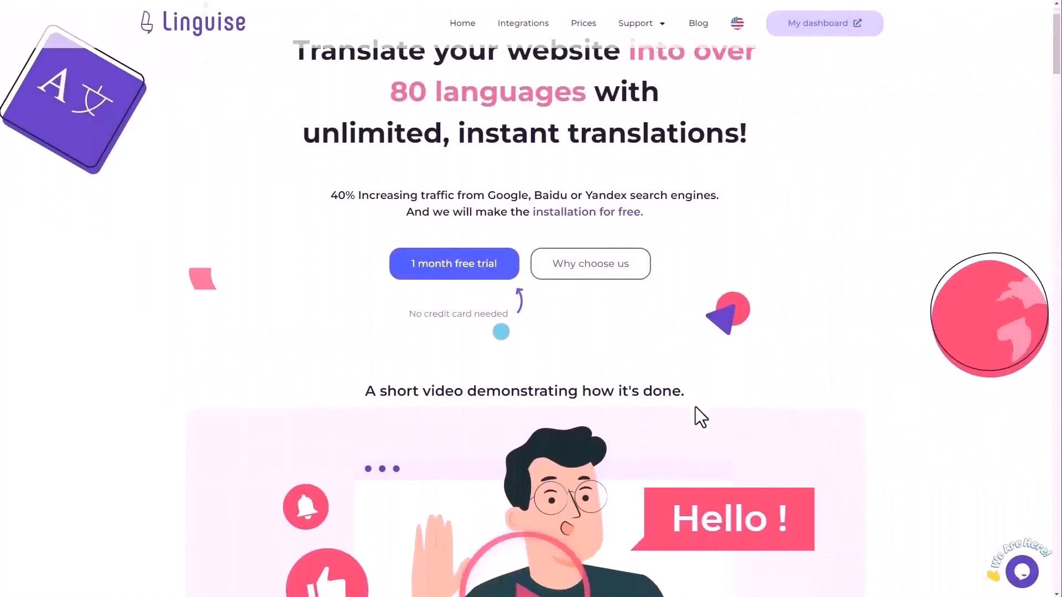
scroll(695, 406, down, 2)
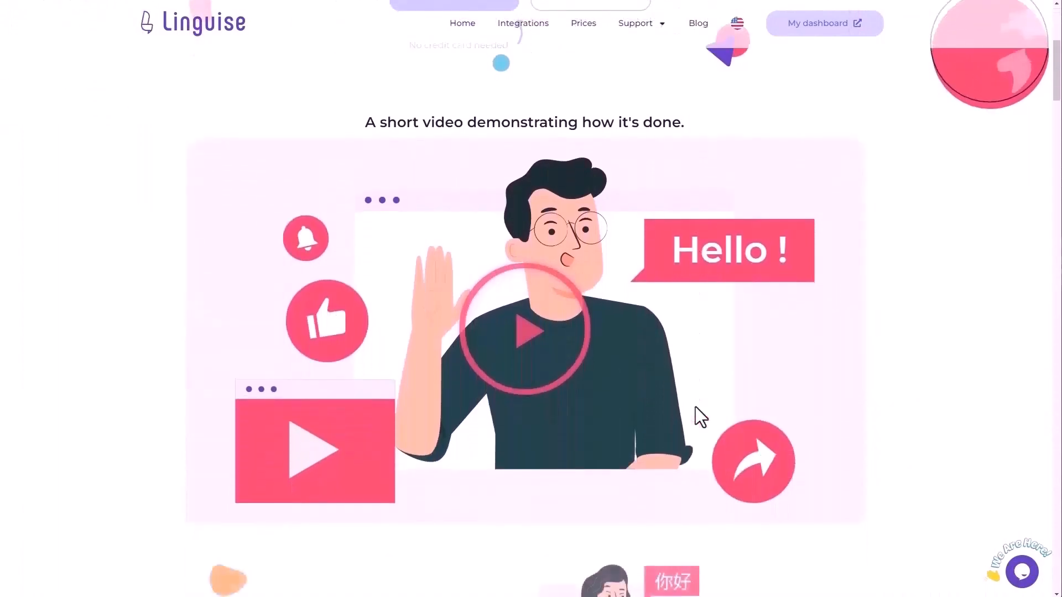
scroll(695, 406, down, 4)
scroll(695, 406, down, 5)
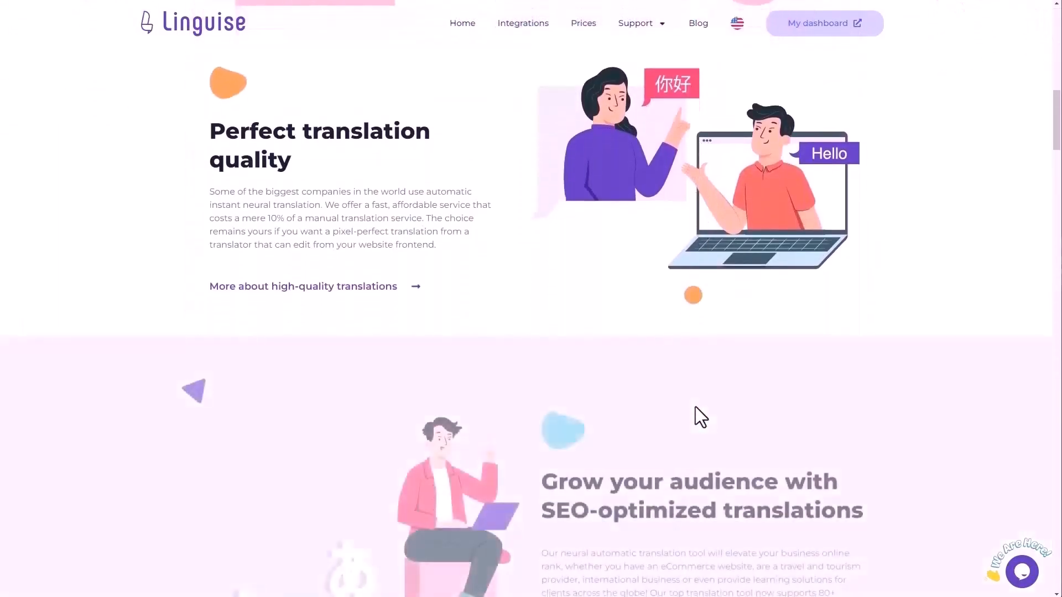